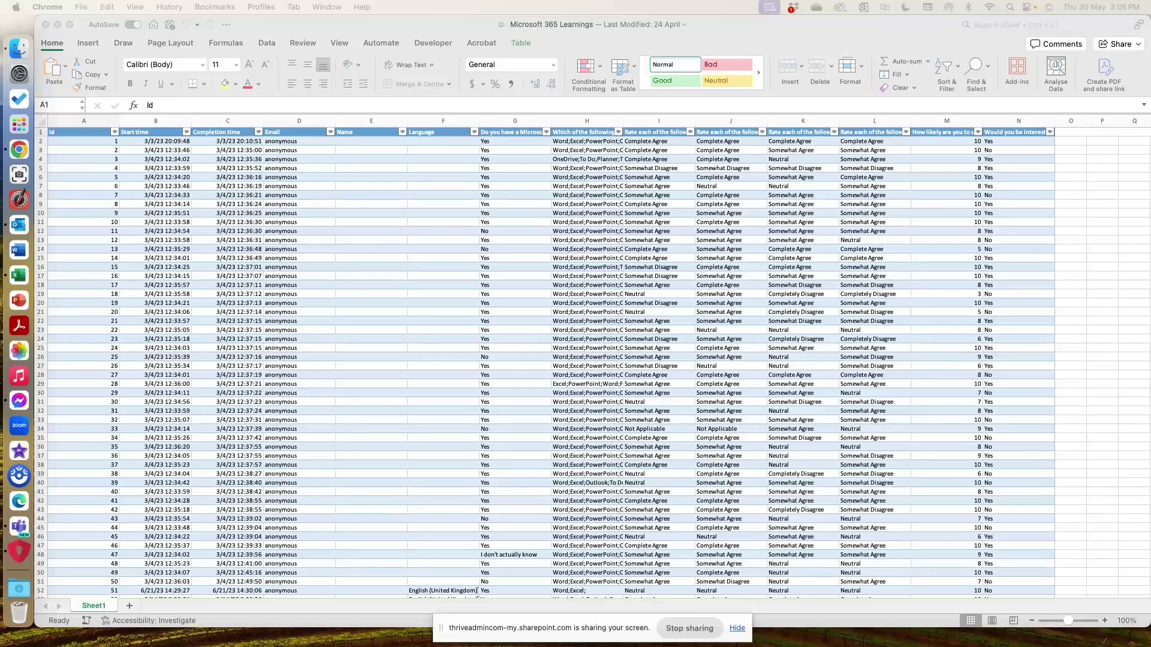
# Step: Bring the Excel window with the survey table to the front and scroll through it
pyautogui.click(737, 628)
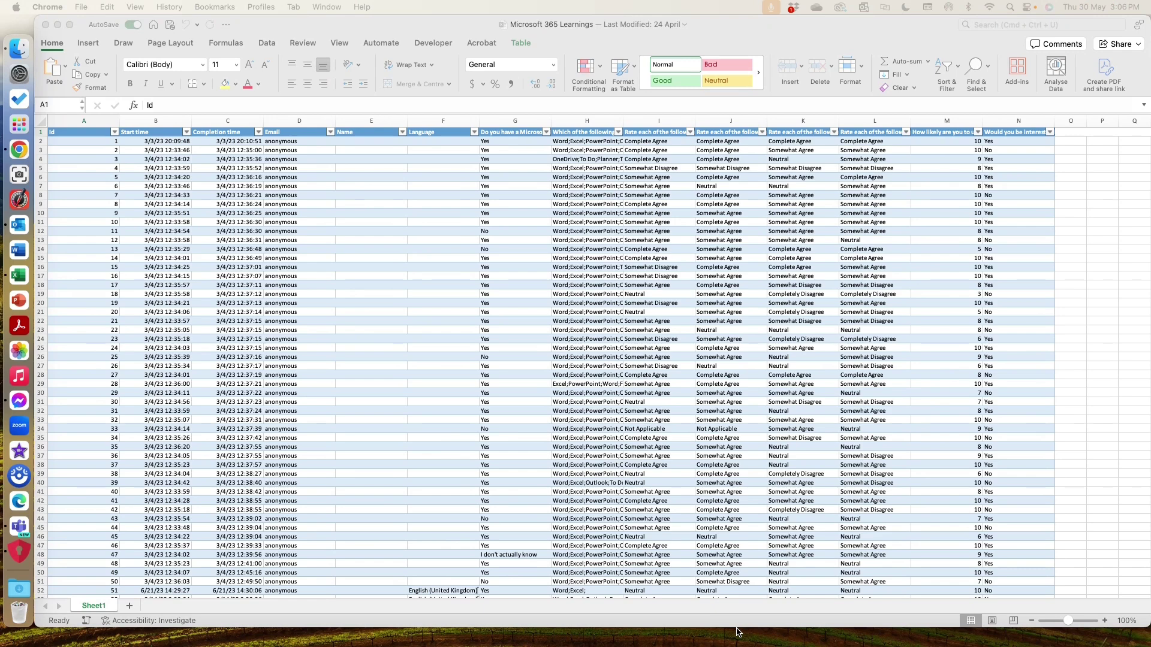
pyautogui.scroll(-10, 641, 358)
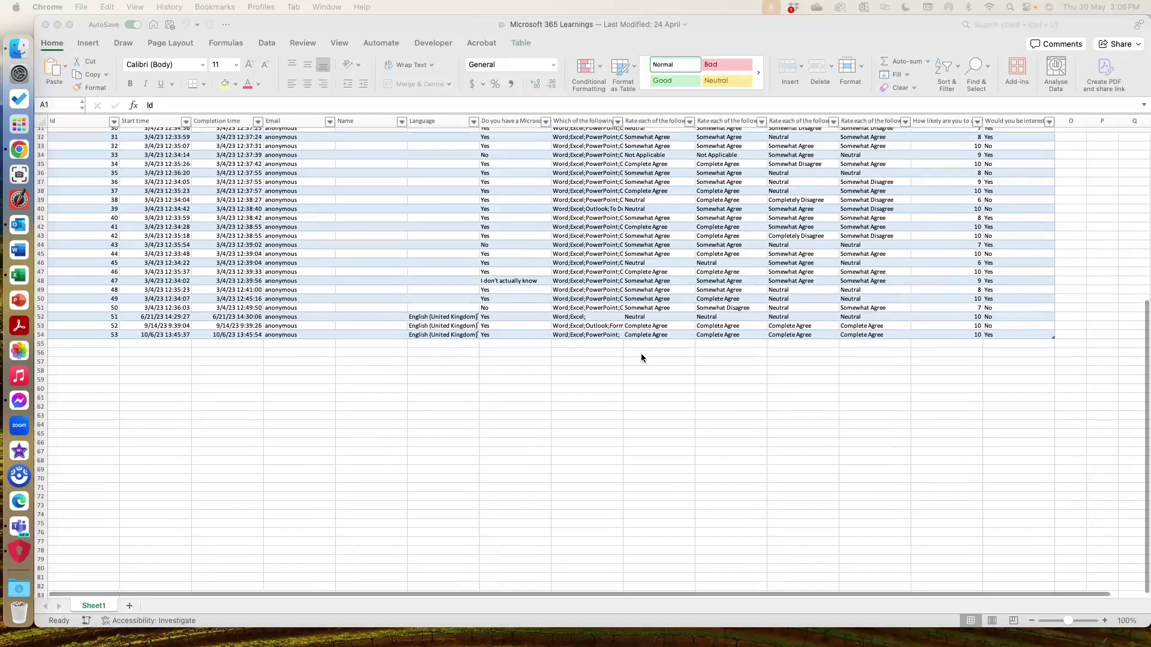
pyautogui.scroll(10, 642, 358)
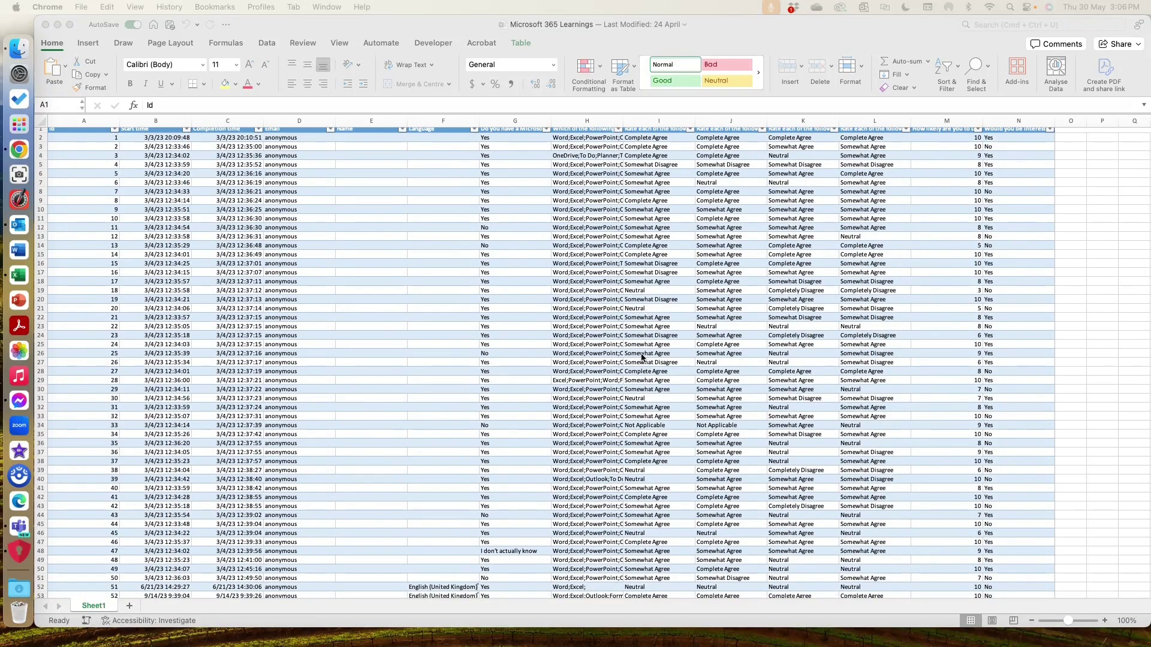
pyautogui.scroll(1, 688, 290)
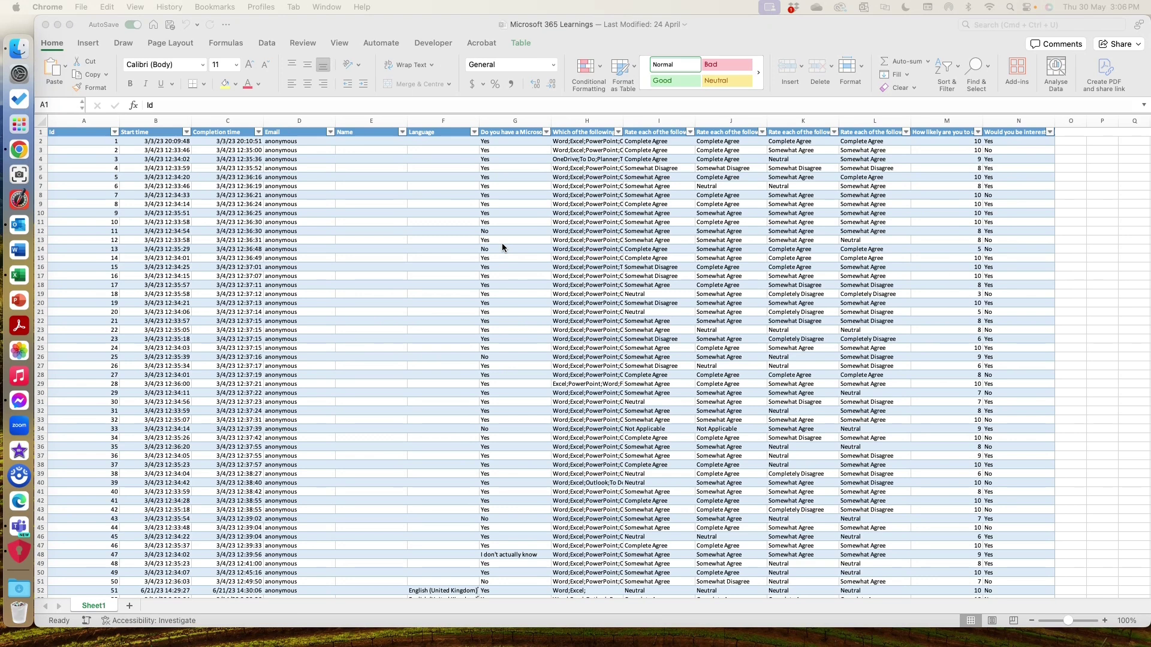
pyautogui.click(344, 34)
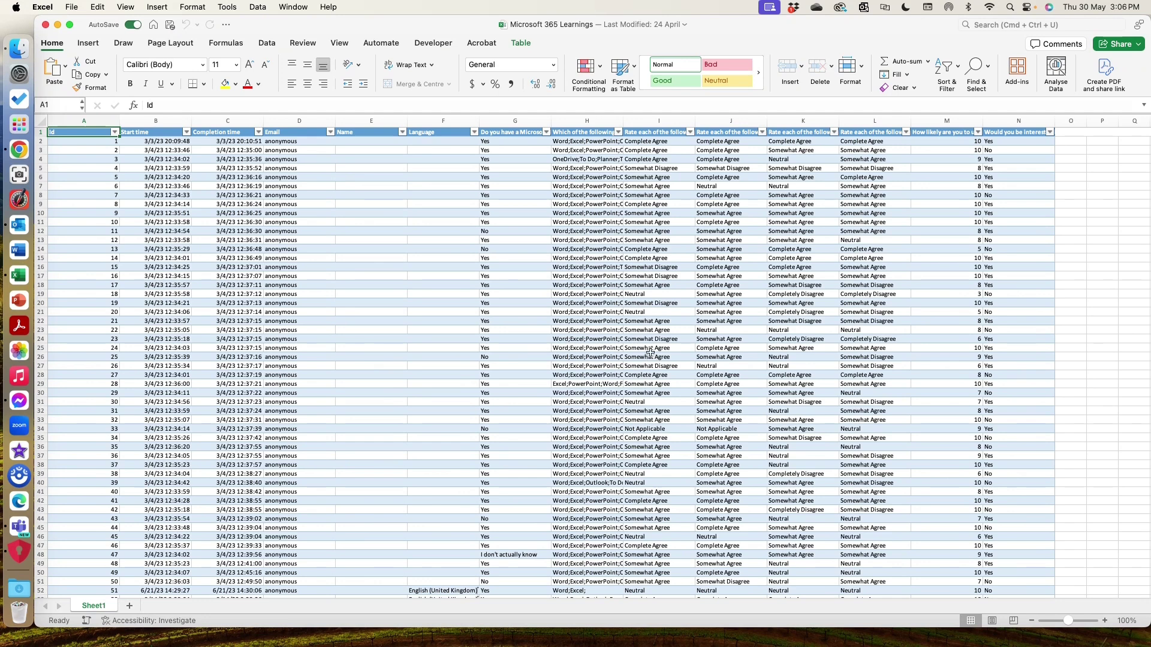
# Step: Set a sheet-protection password, verify it, and allow Sort and Use AutoFilter
pyautogui.click(304, 43)
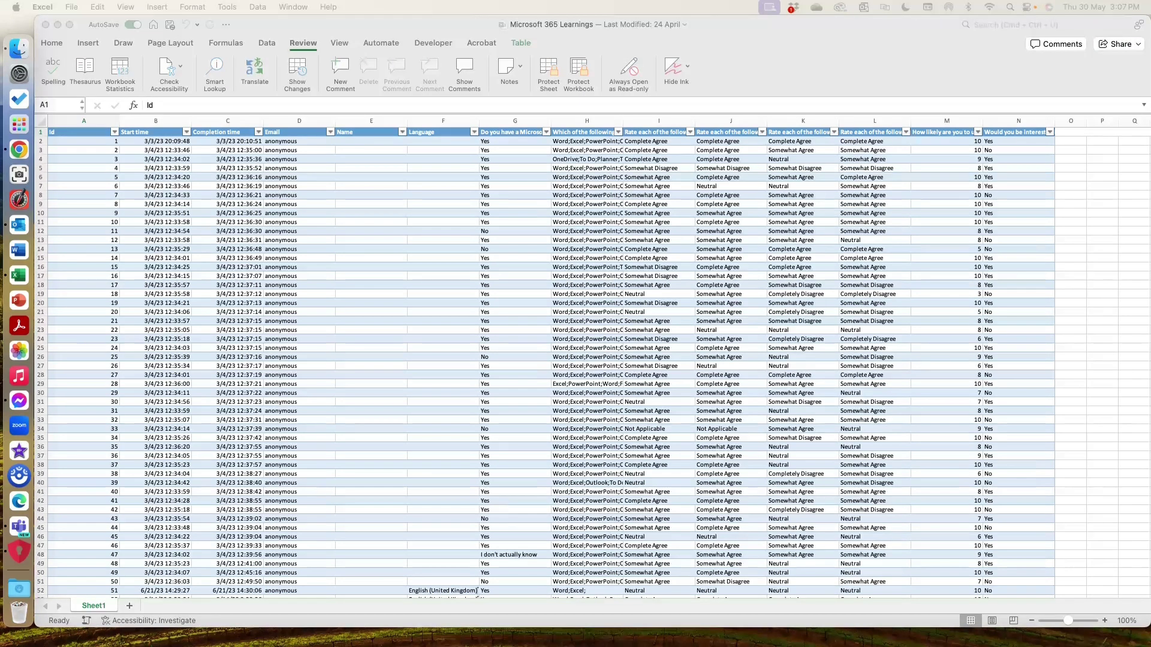
pyautogui.click(549, 73)
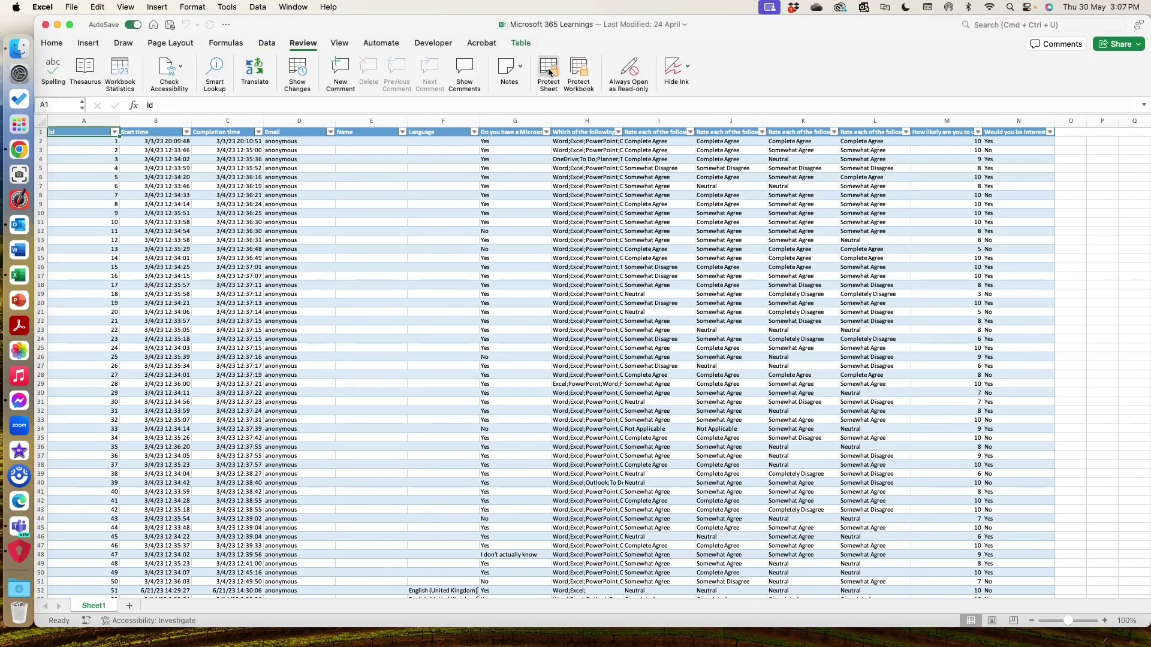
pyautogui.click(549, 72)
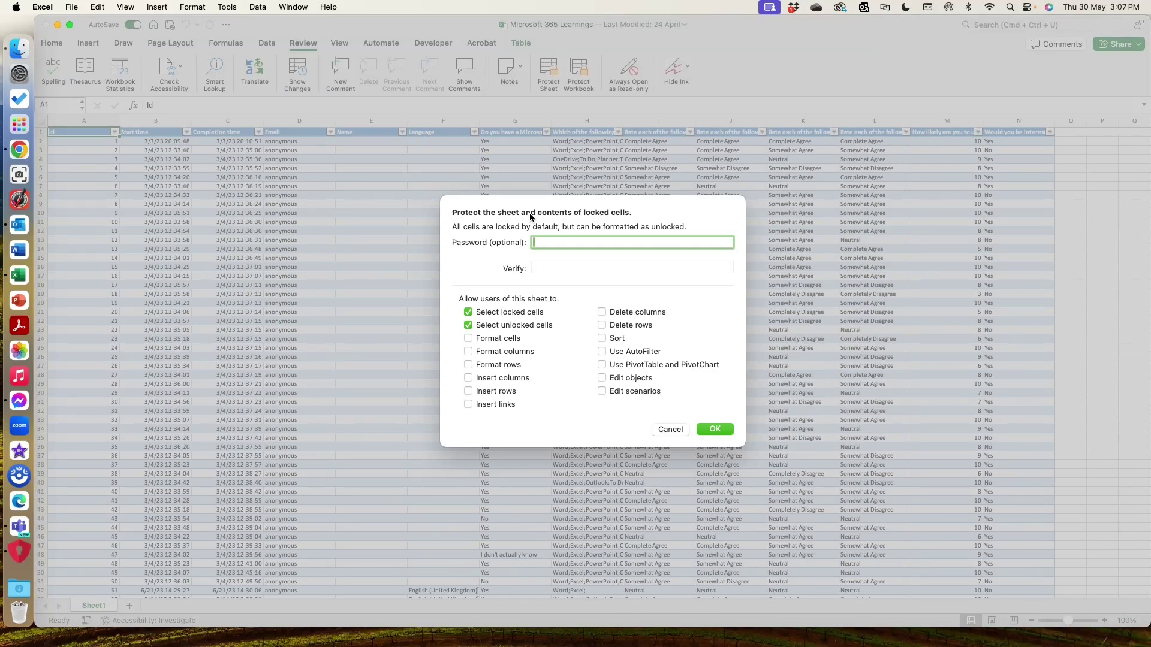
pyautogui.write('•••••••••')
pyautogui.press('Tab')
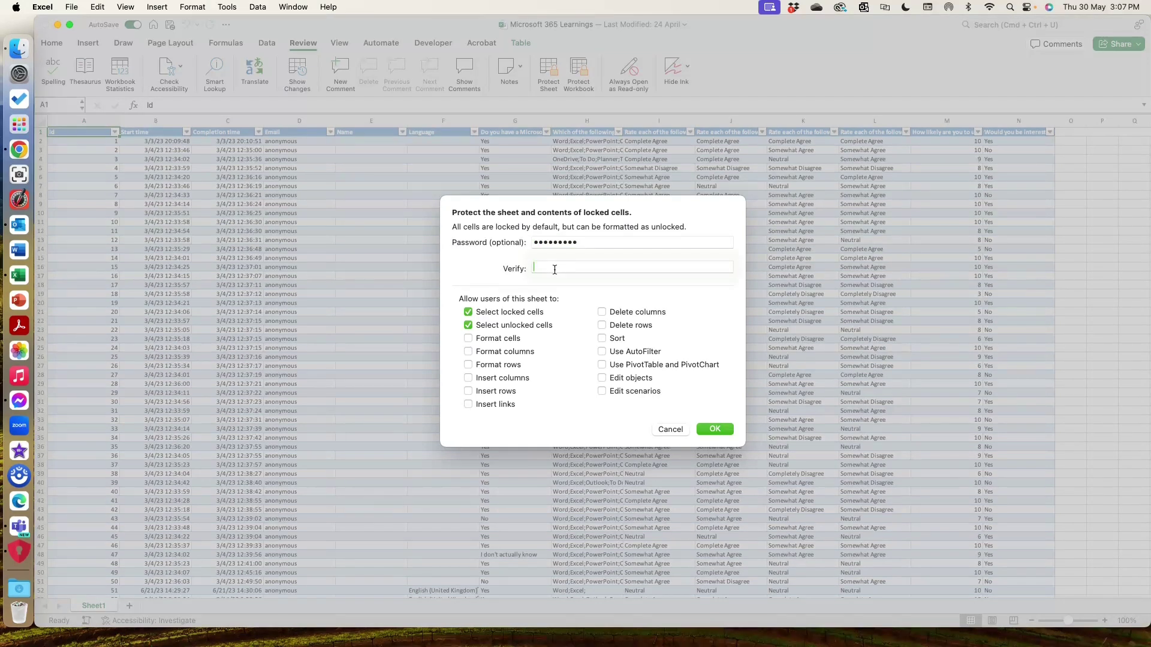
pyautogui.write('•••••••••')
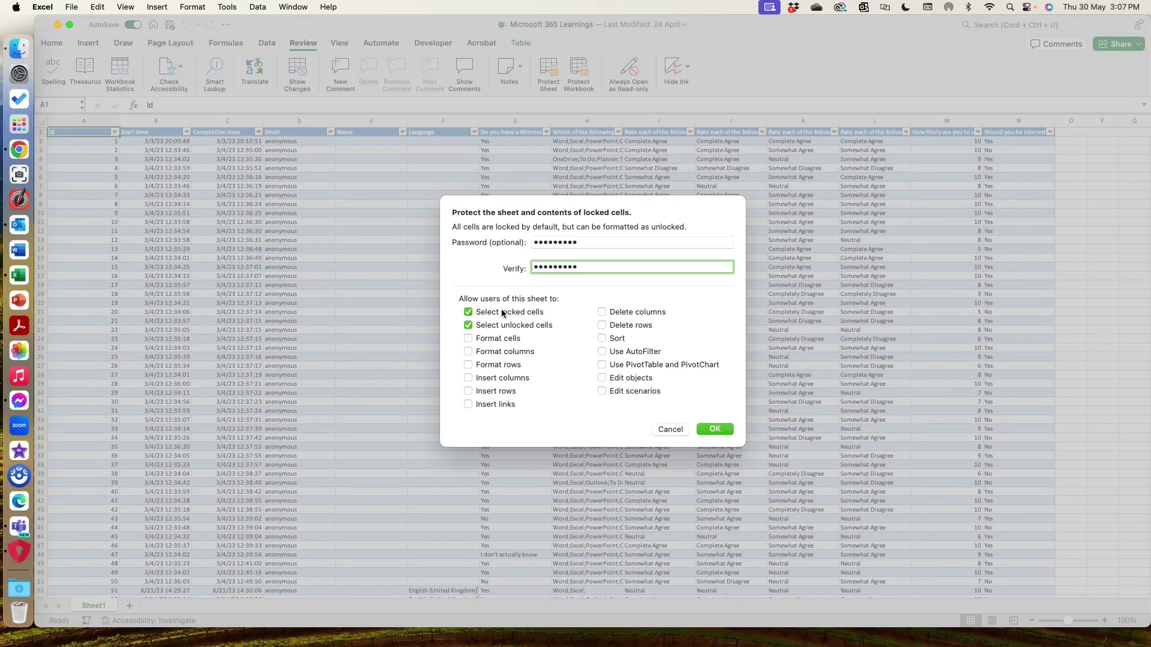
pyautogui.click(602, 339)
pyautogui.click(602, 351)
# Step: Apply the sheet protection, then back out of the Unprotect Sheet password prompt
pyautogui.click(719, 428)
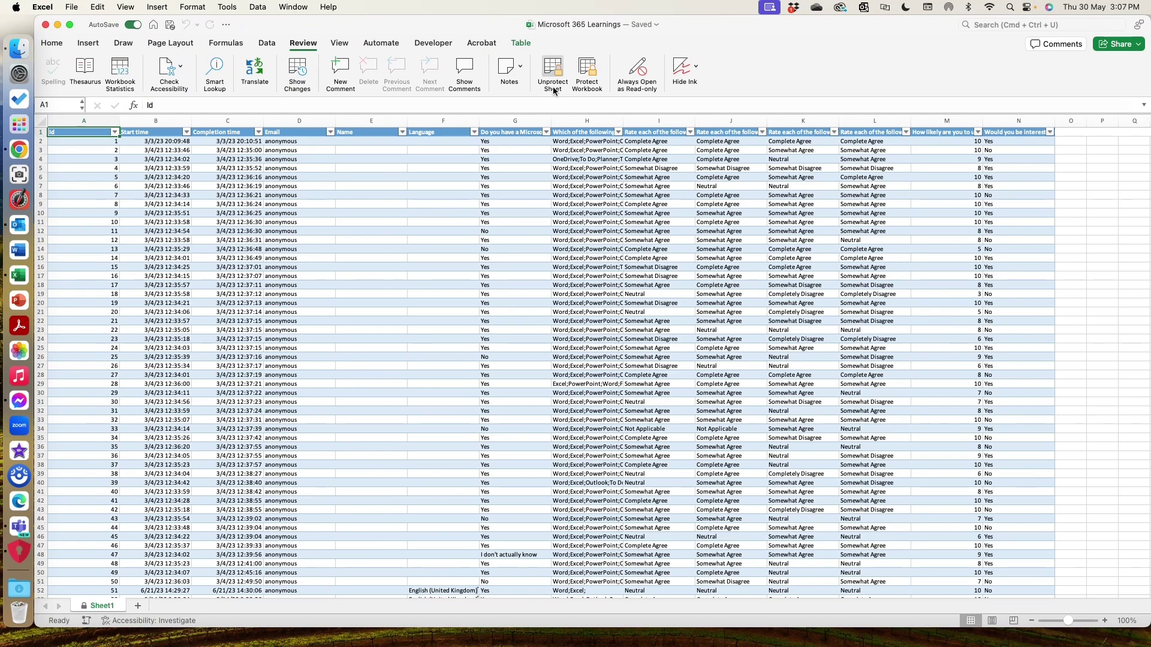
pyautogui.click(555, 70)
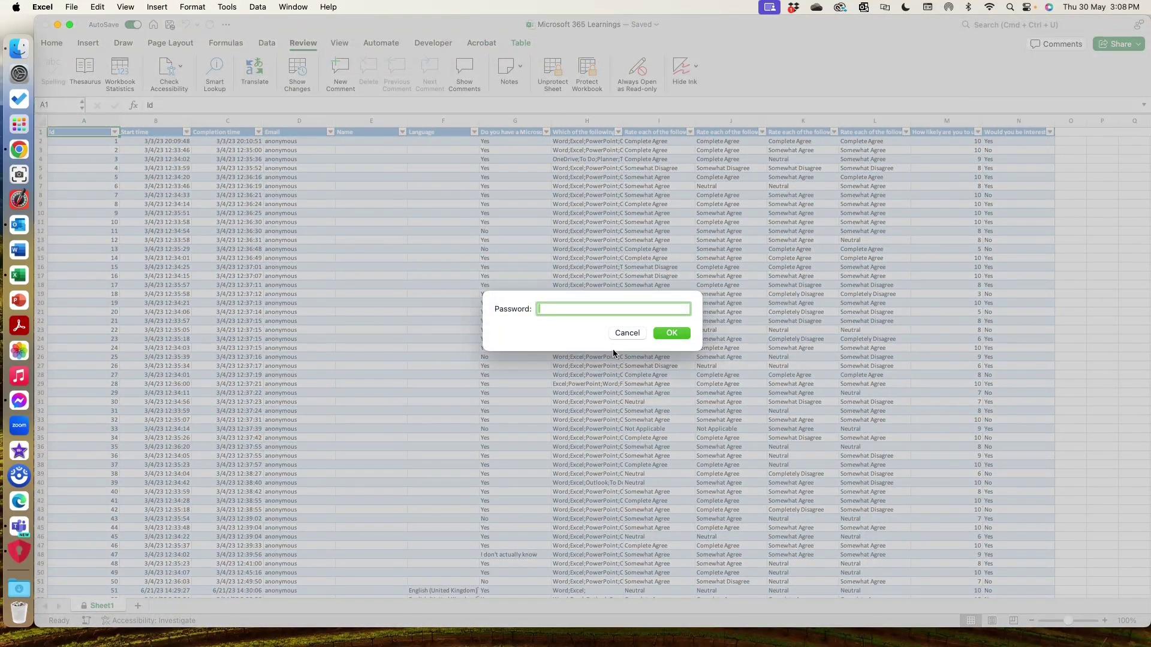
pyautogui.click(625, 333)
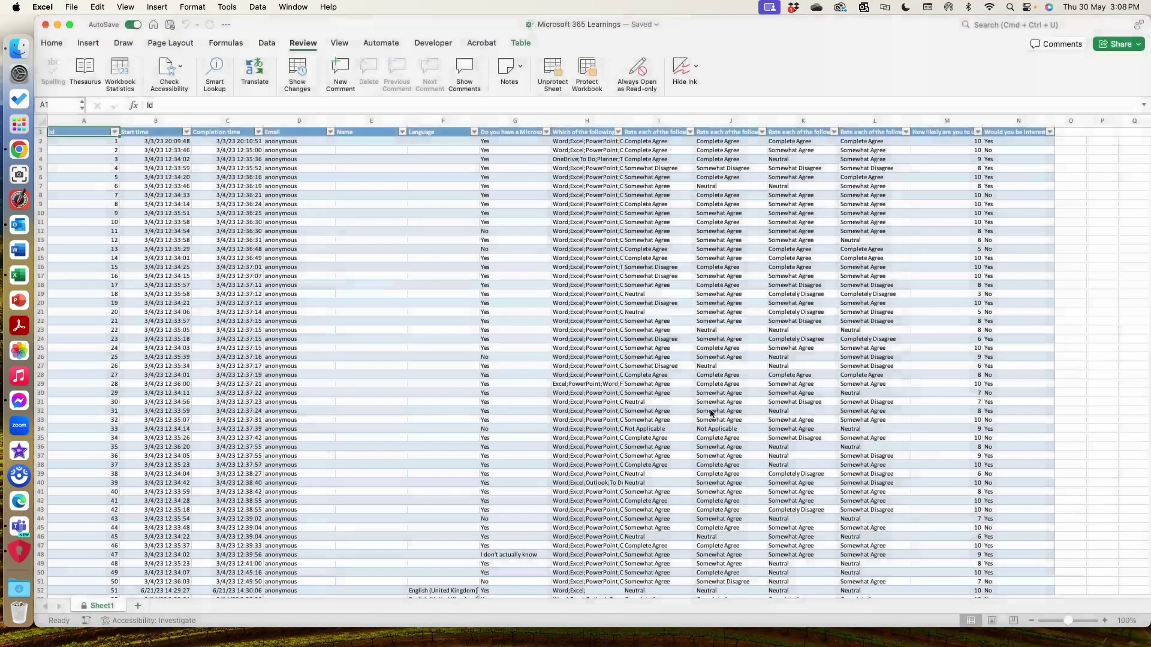
# Step: Close the workbook, quit and relaunch Excel, and reopen Microsoft 365 Learnings from Recent
pyautogui.click(46, 25)
pyautogui.rightClick(19, 277)
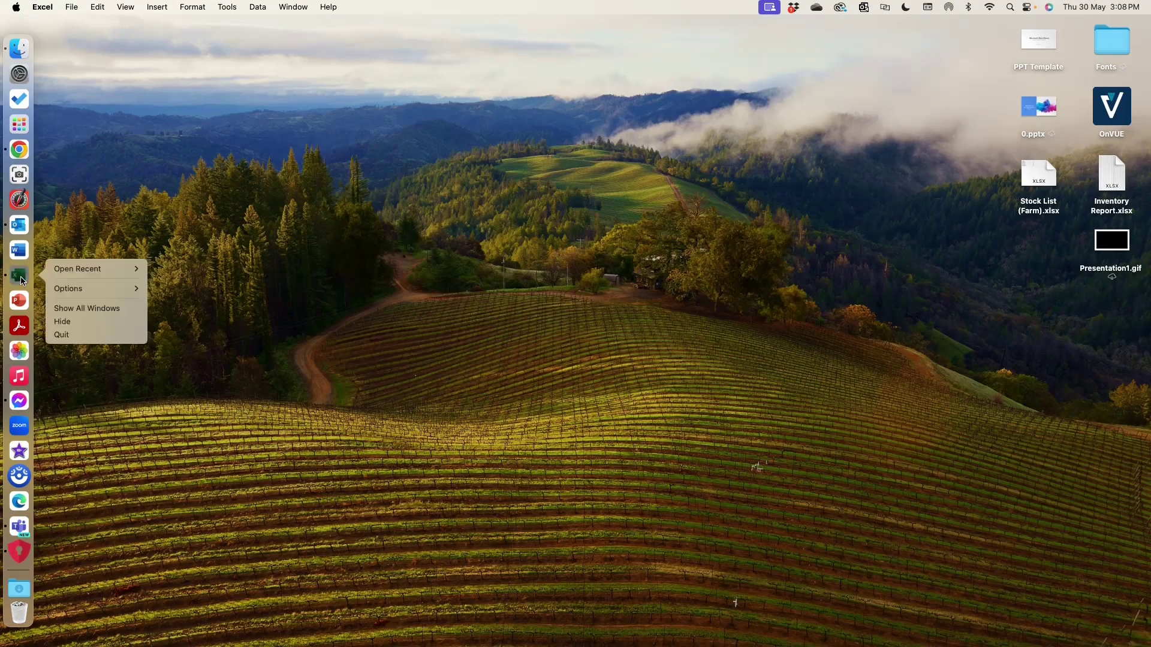
pyautogui.click(65, 334)
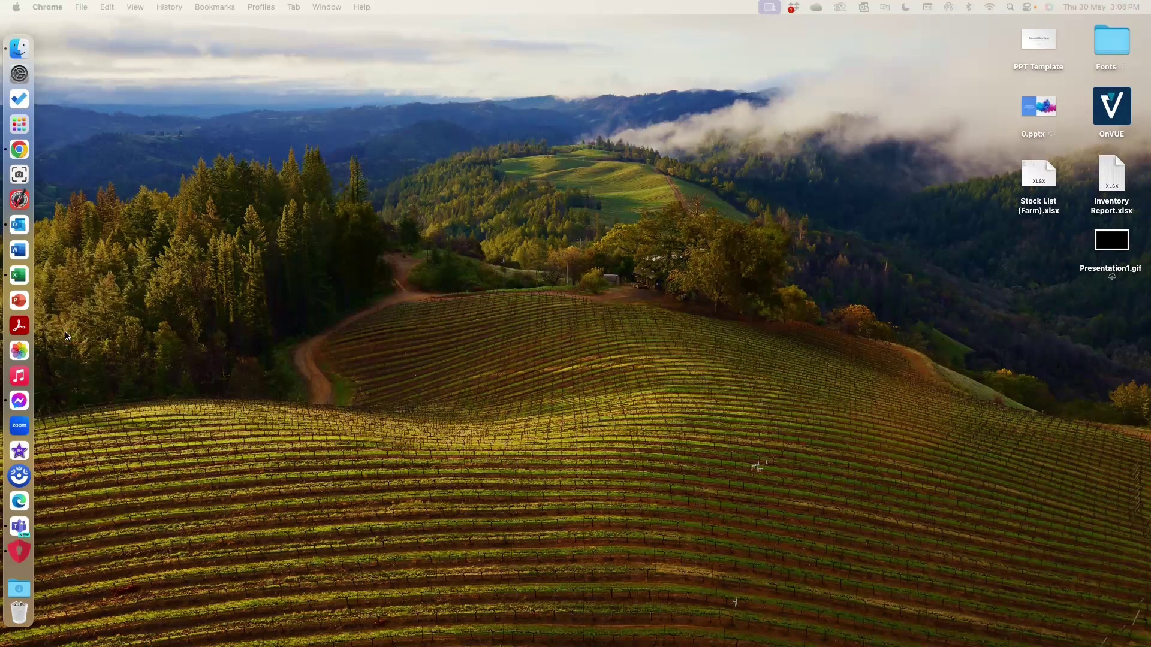
pyautogui.rightClick(19, 276)
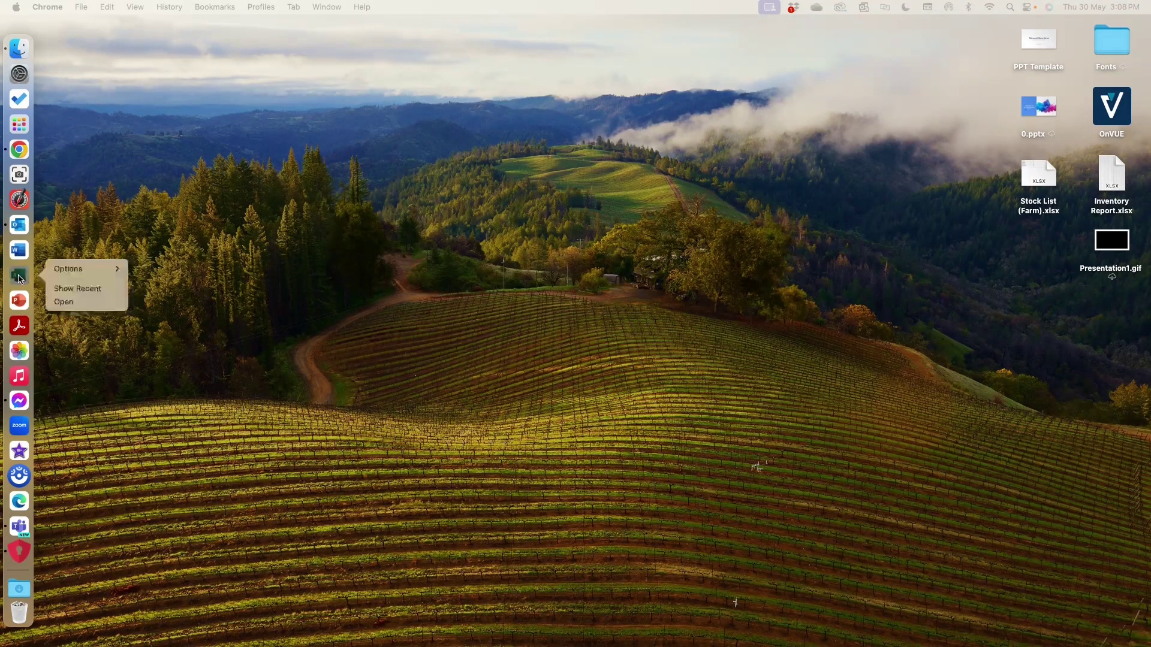
pyautogui.click(67, 301)
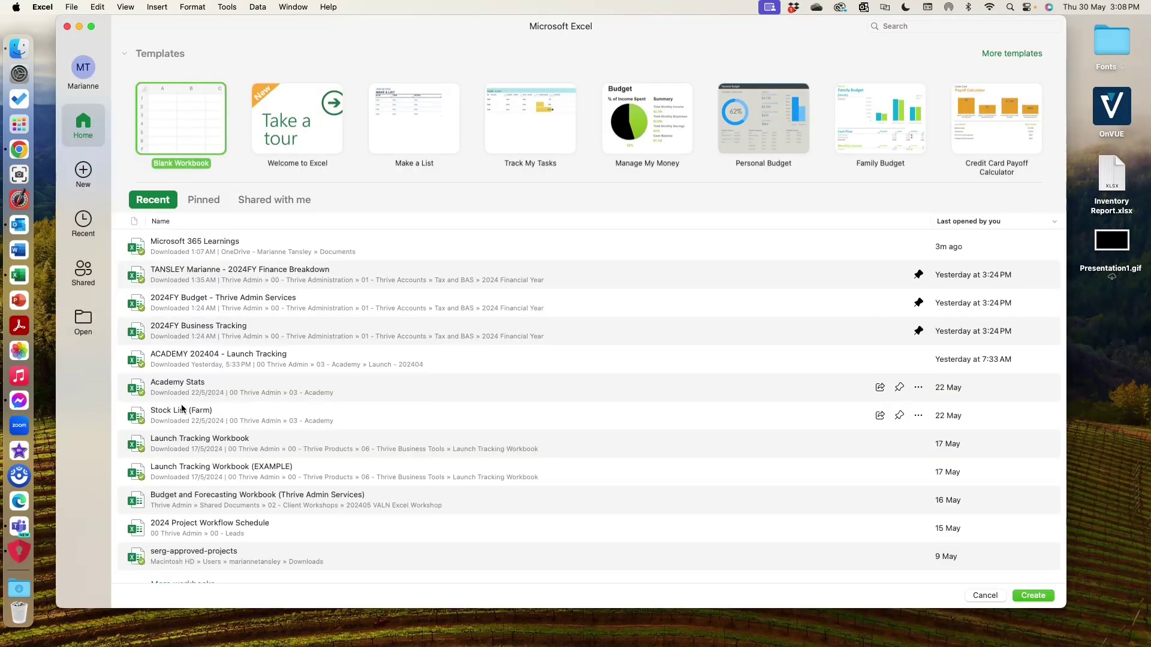
pyautogui.doubleClick(189, 249)
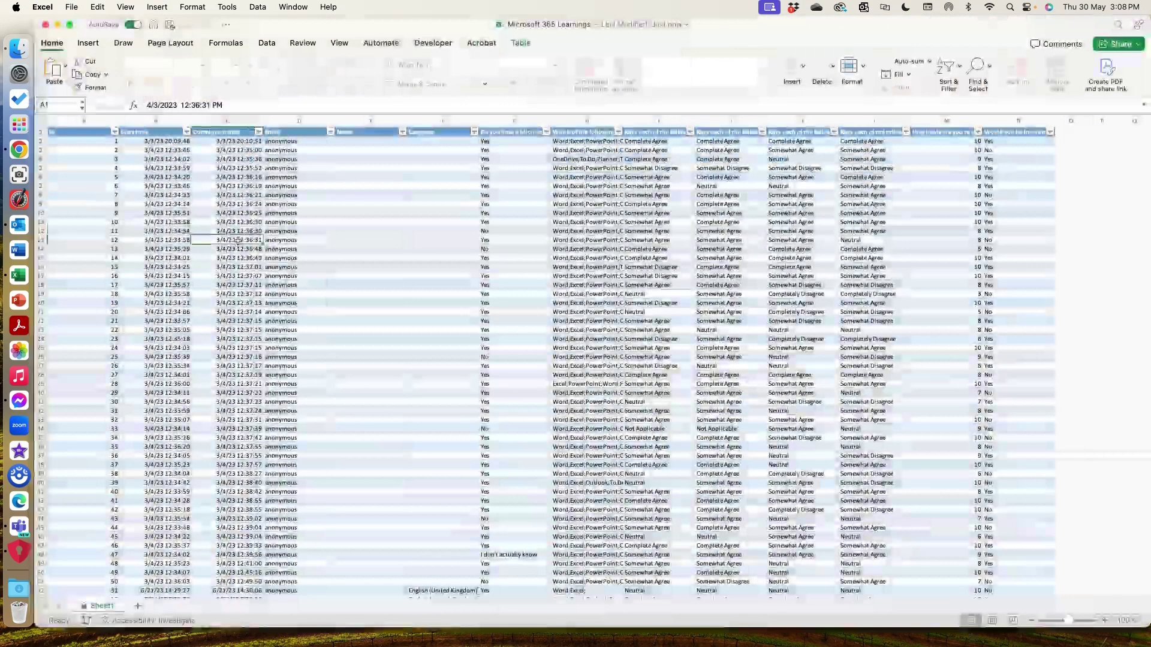
# Step: Try deleting the contents of D6 and dismiss the protected-sheet alert
pyautogui.click(299, 176)
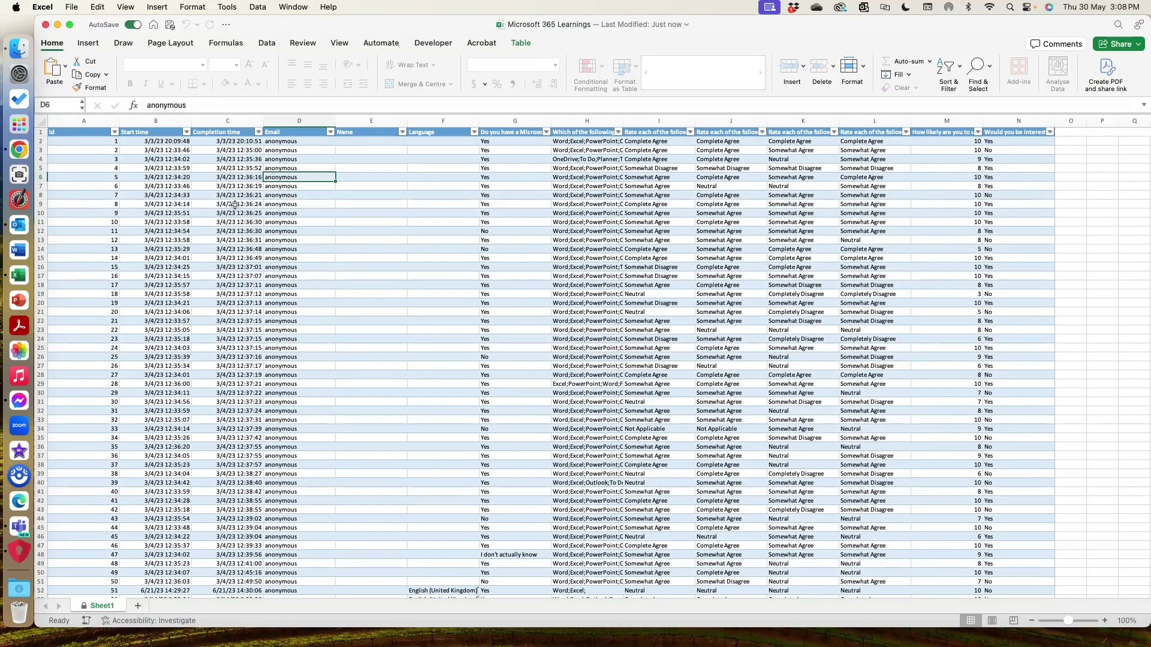
pyautogui.press('Delete')
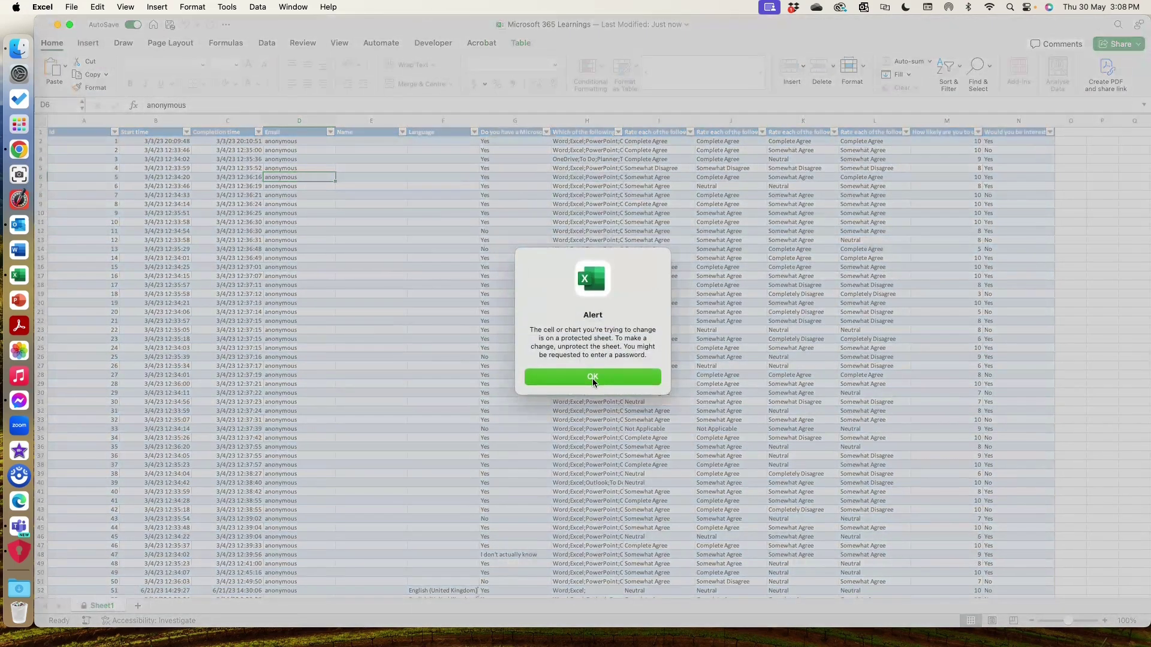
pyautogui.click(592, 377)
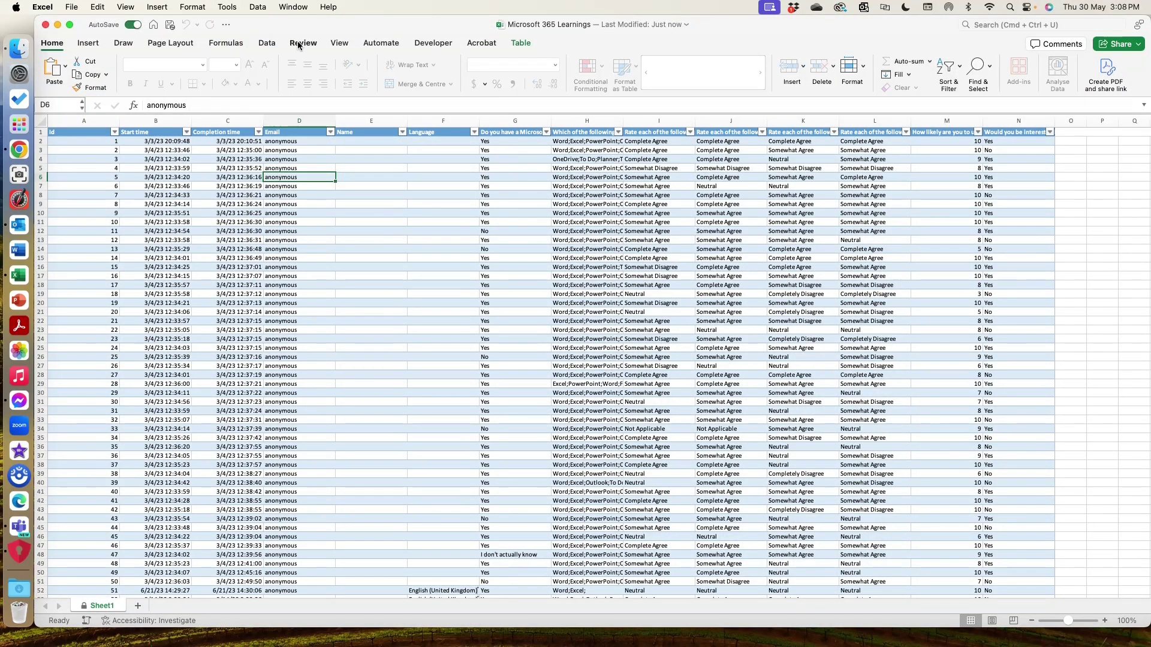
# Step: Unprotect Sheet1 by entering its password
pyautogui.click(299, 43)
pyautogui.click(551, 73)
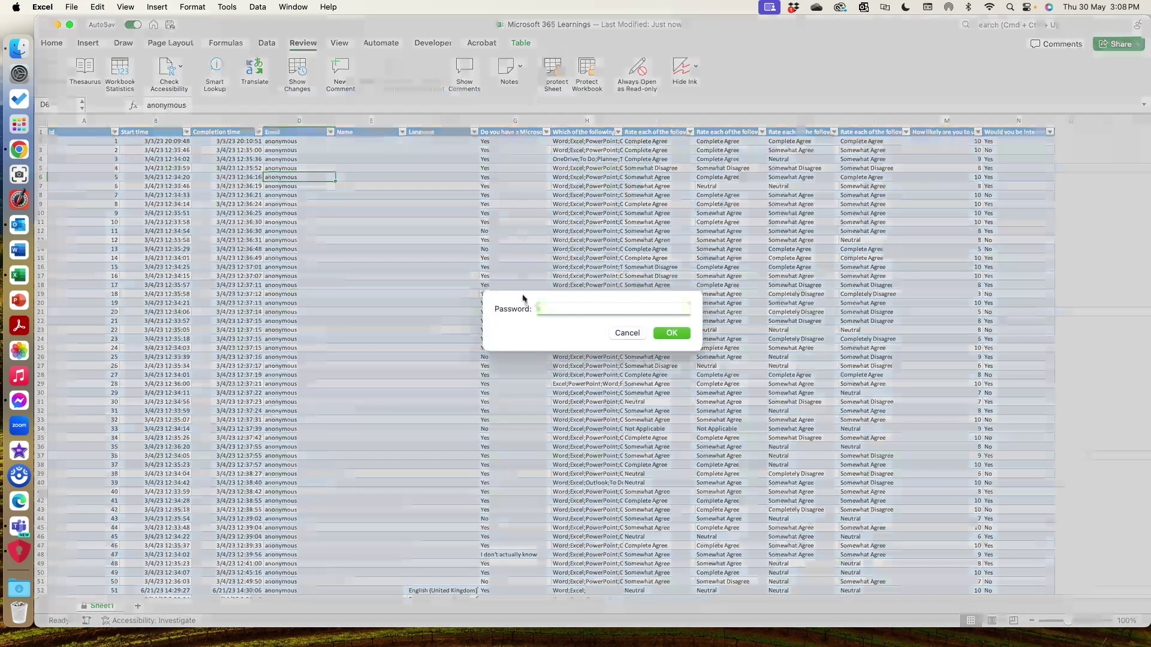
pyautogui.write('•••••••••')
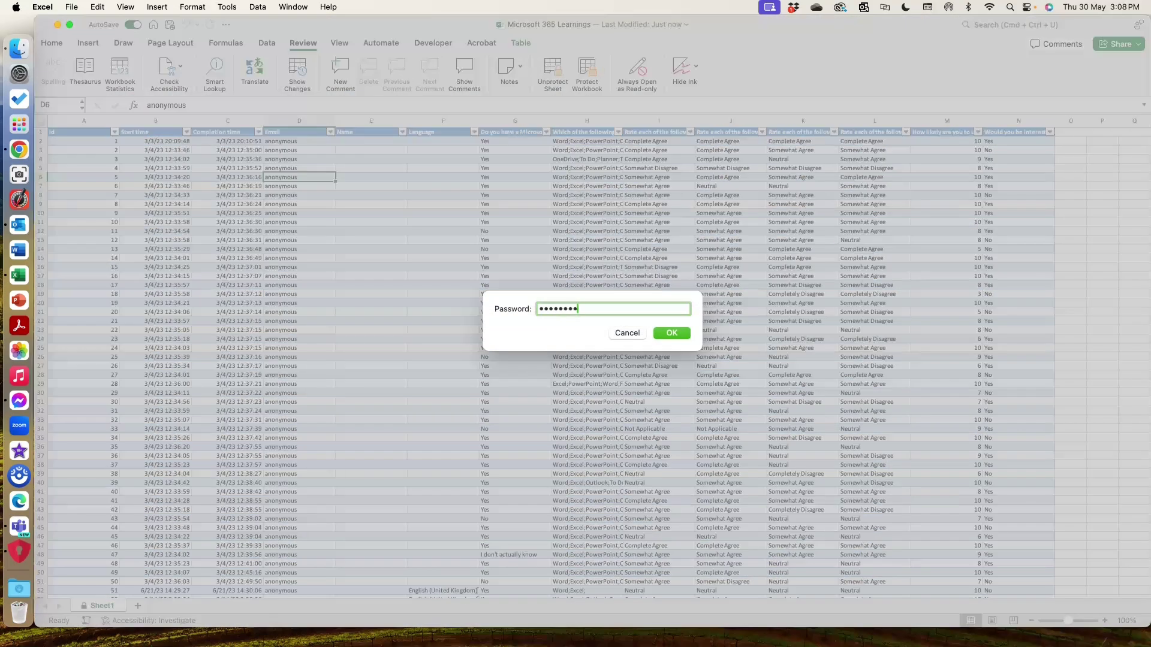
pyautogui.press('Return')
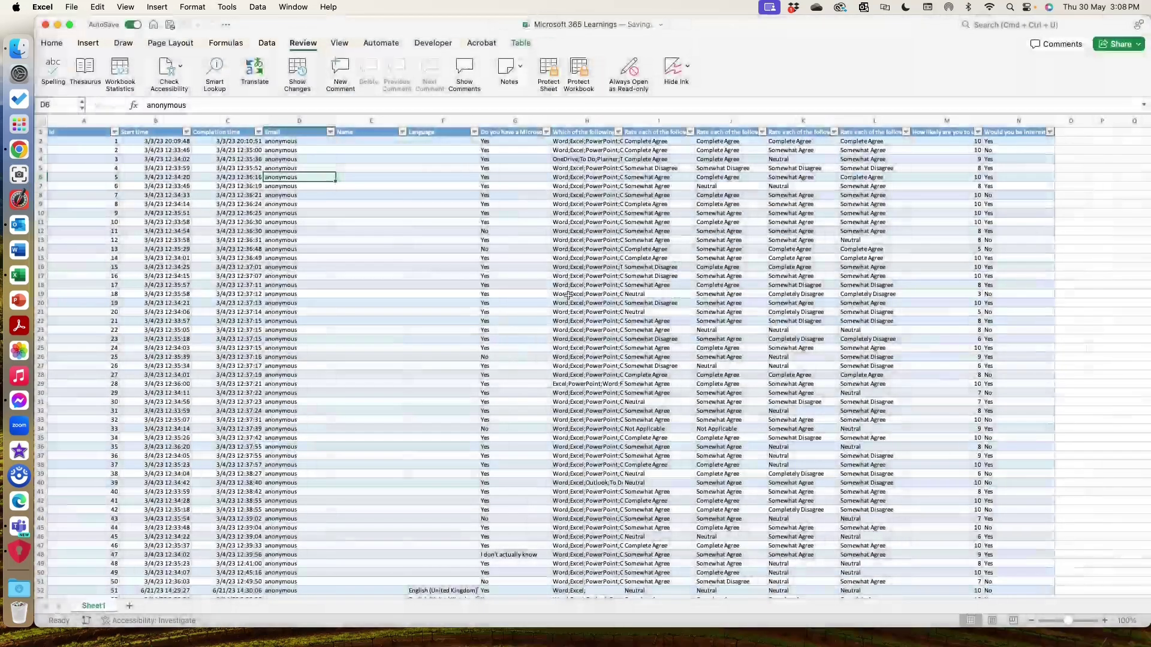
# Step: Protect Sheet1 again with a password, confirming it in the verify field
pyautogui.click(547, 75)
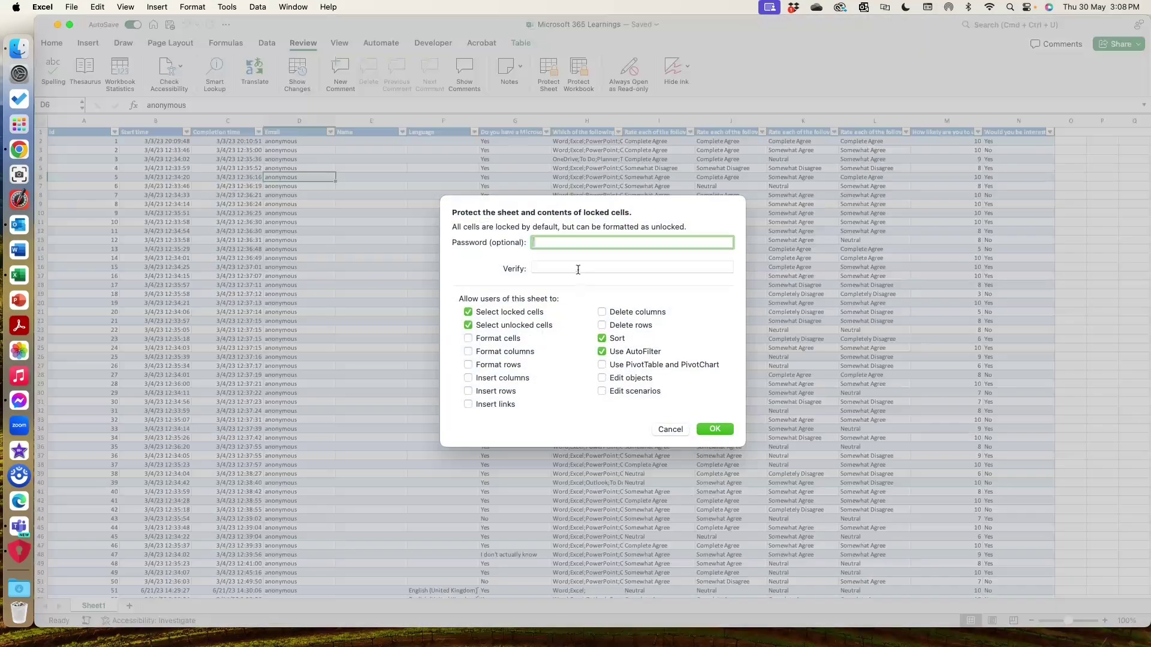
pyautogui.write('*********')
pyautogui.press('Tab')
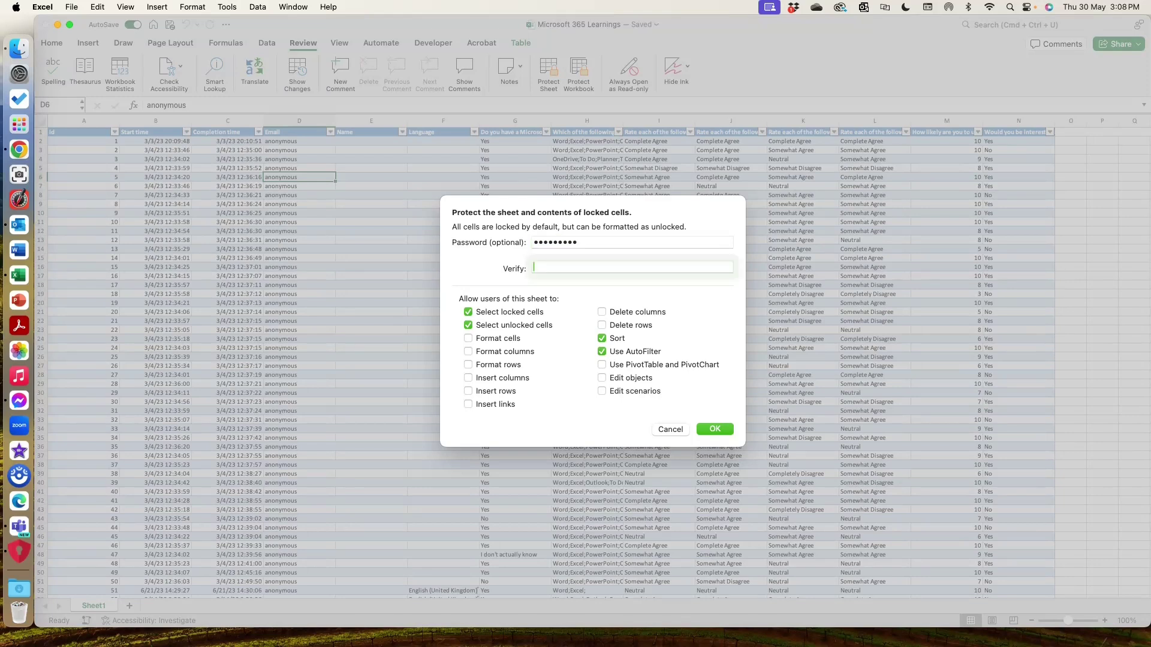
pyautogui.write('*********')
pyautogui.press('Return')
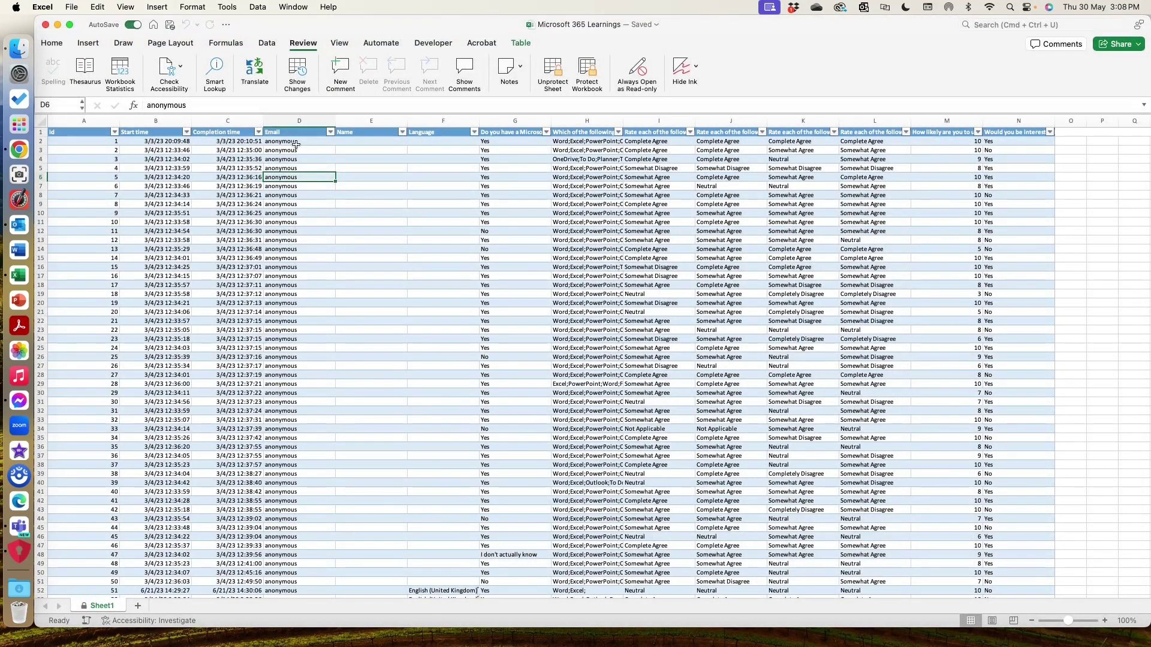
# Step: Try editing C11, dismiss the protected-sheet alert, and bring up the Unprotect Sheet prompt
pyautogui.doubleClick(258, 222)
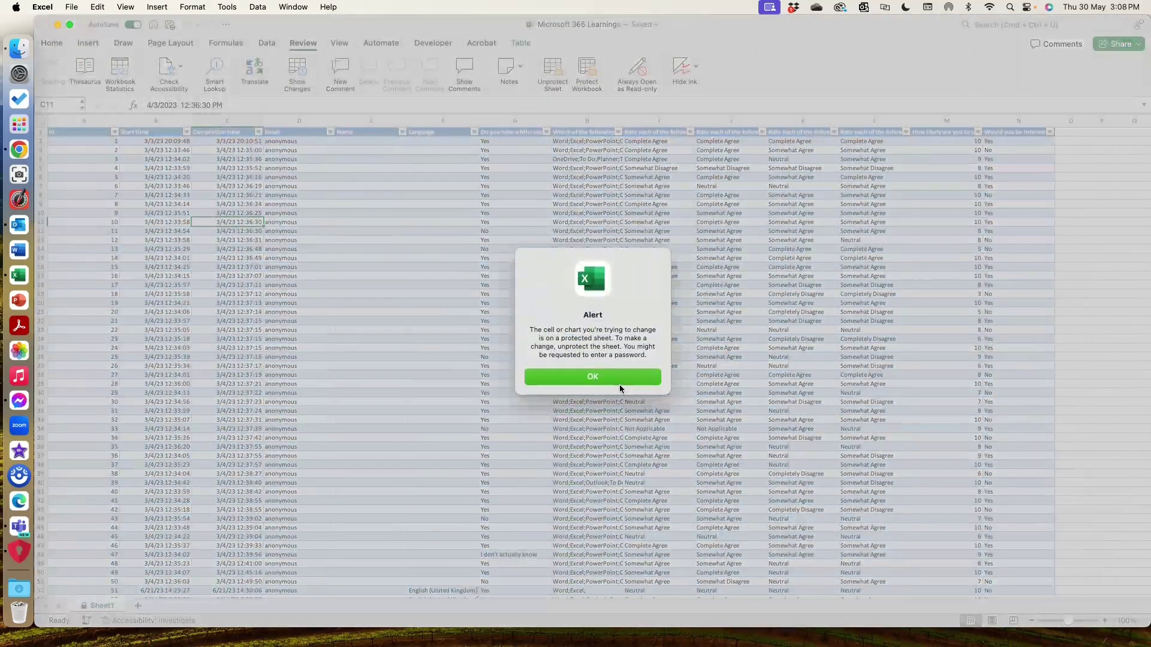
pyautogui.click(619, 387)
pyautogui.click(552, 69)
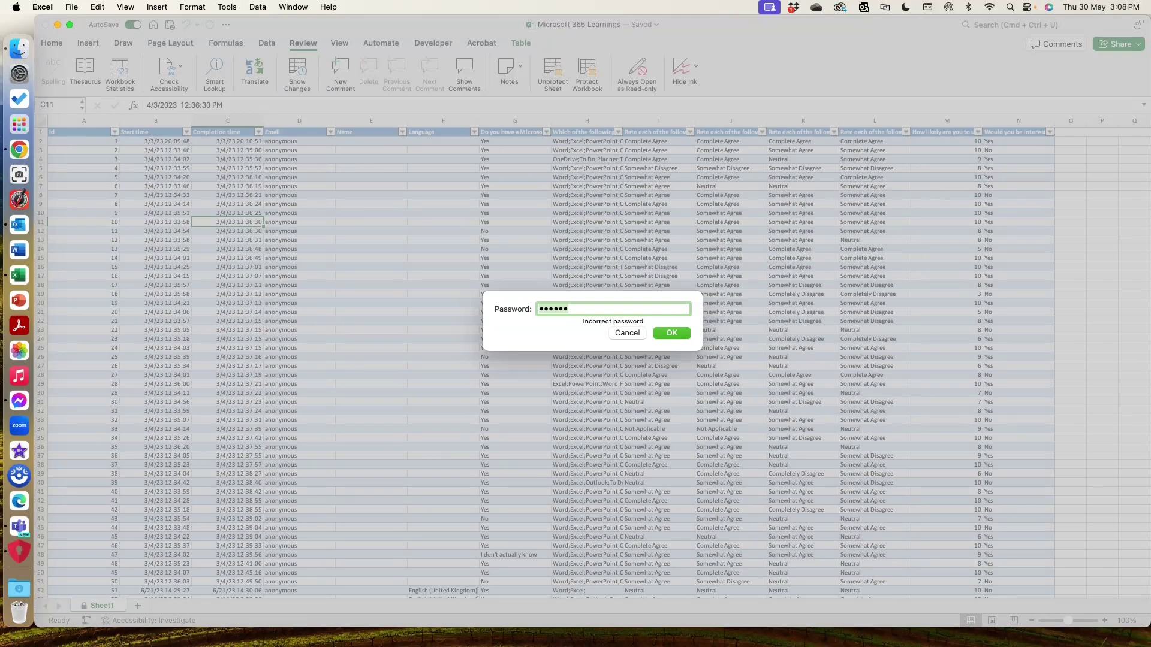
# Step: Cancel the rejected password prompt so Sheet1 of the survey results stays protected
pyautogui.click(637, 335)
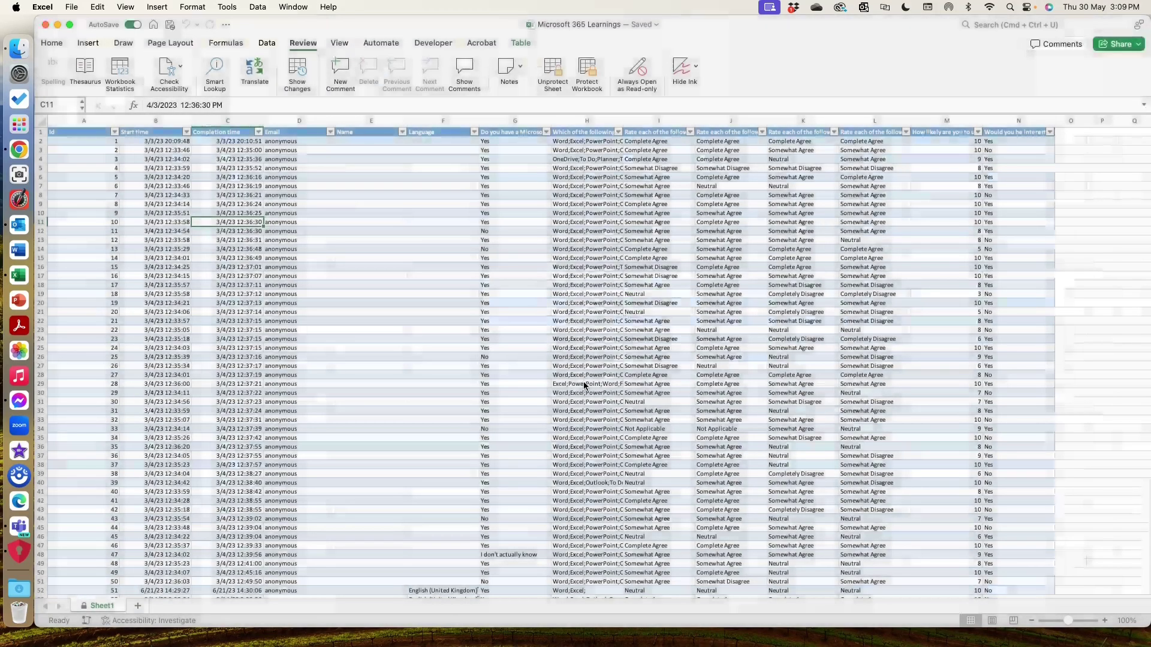